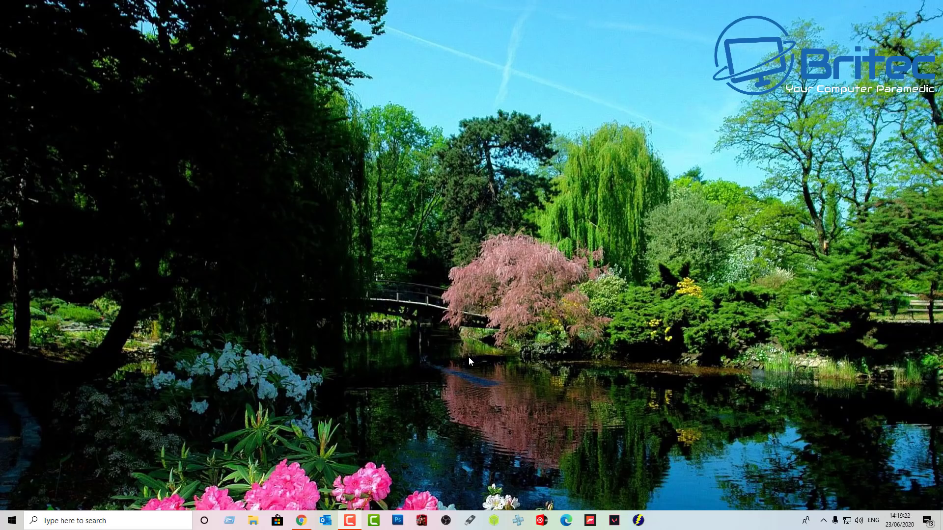
- Check the system information page in Settings, then open This PC in File Explorer
right_click(11, 521)
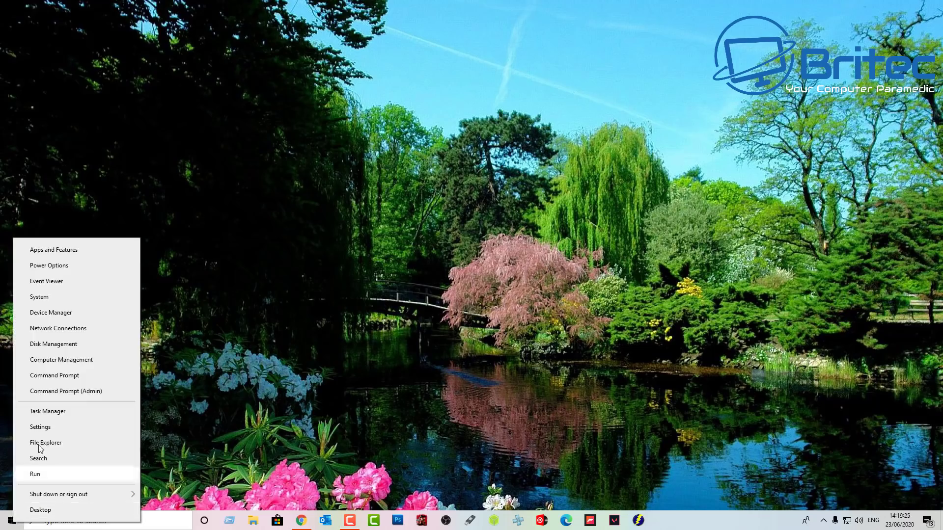
click(63, 298)
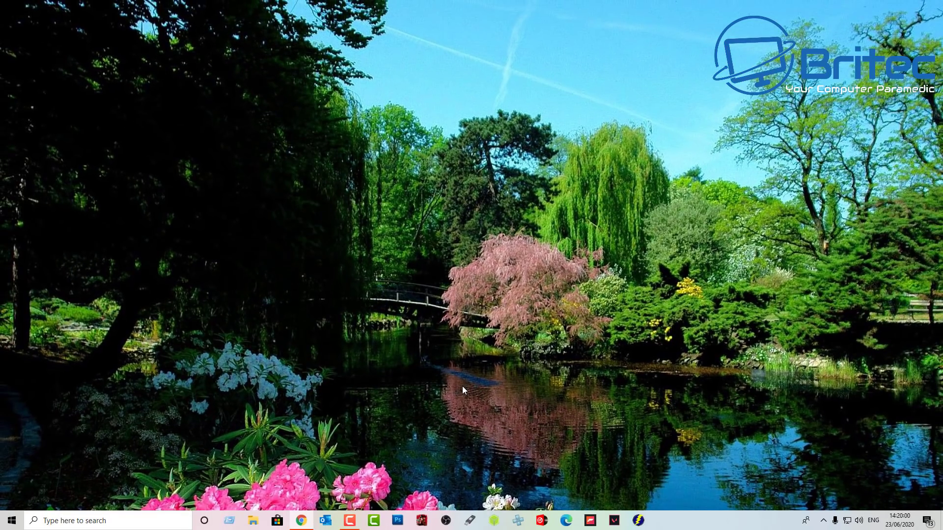
click(255, 521)
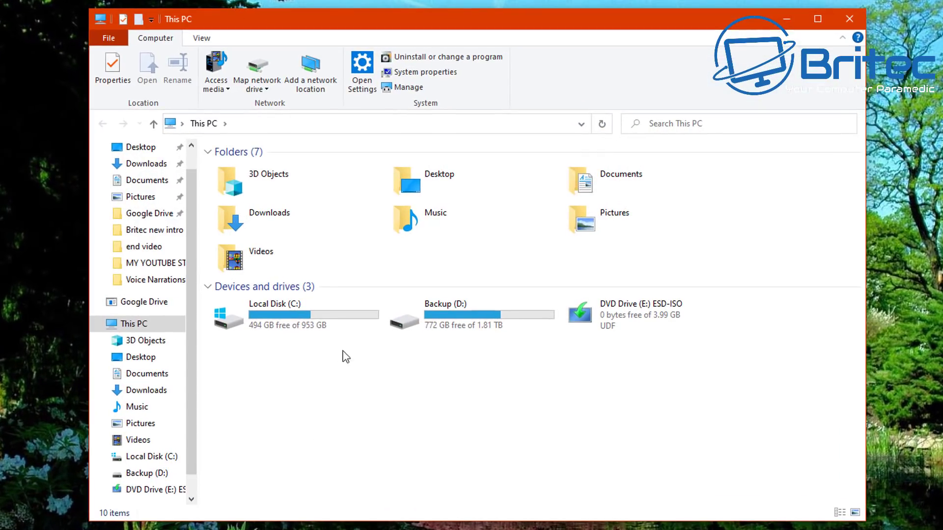
- Open Local Disk (C:) Properties at its Tools tab
click(277, 316)
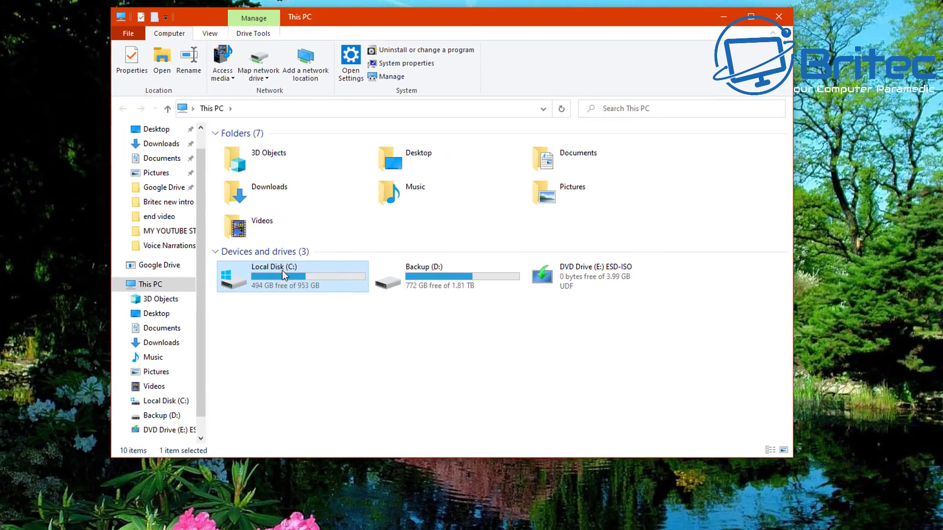
right_click(283, 274)
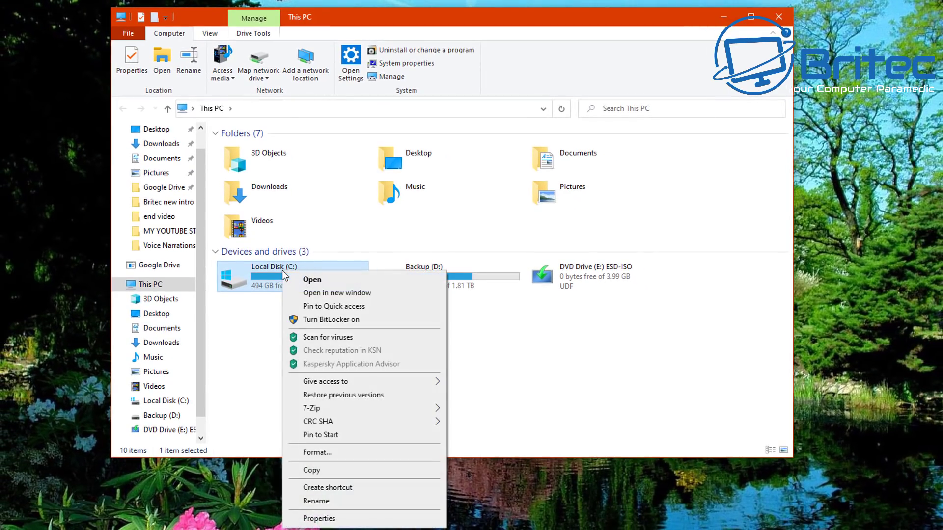
click(318, 517)
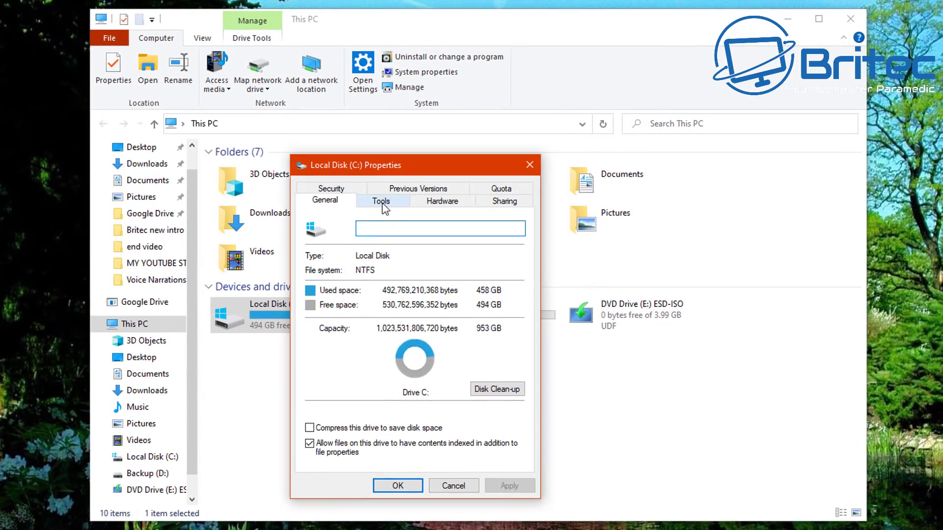
click(381, 201)
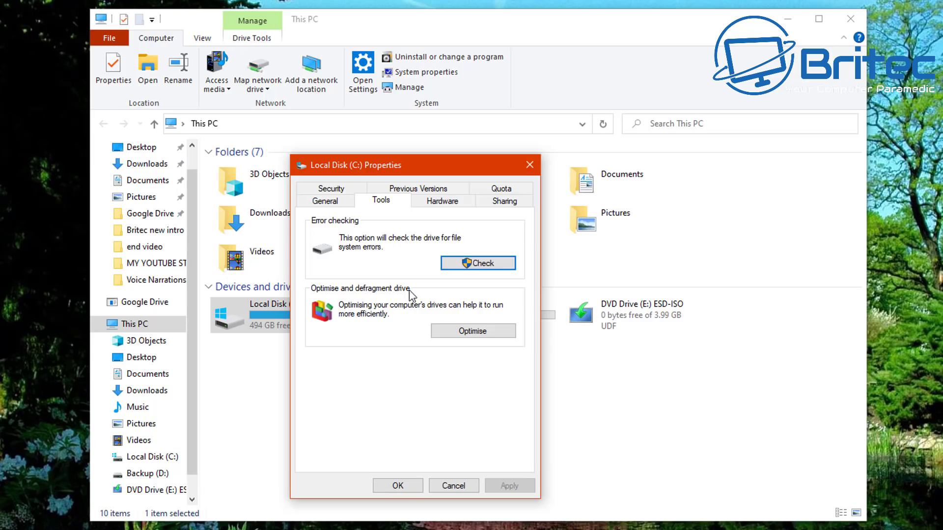
- Launch Optimise Drives from the Tools tab and retrim the C: solid state drive
click(471, 335)
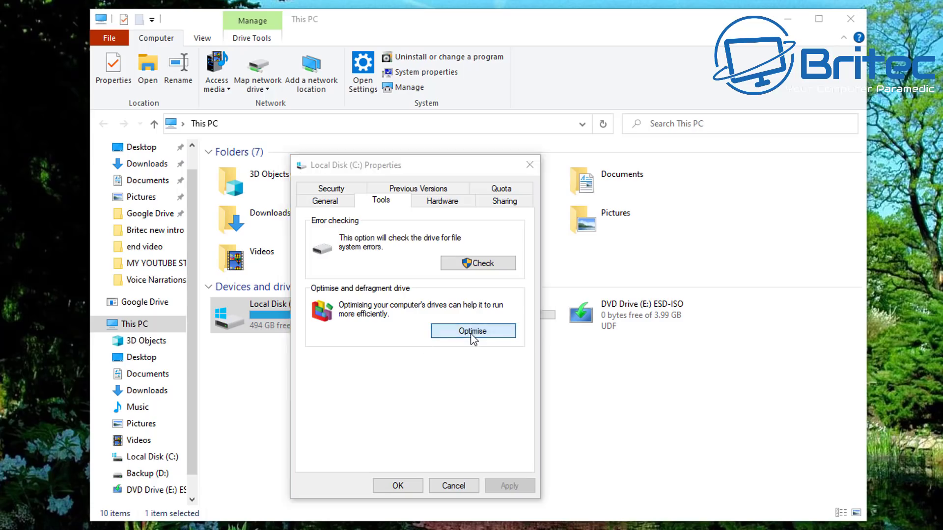
drag(461, 139, 459, 166)
click(788, 22)
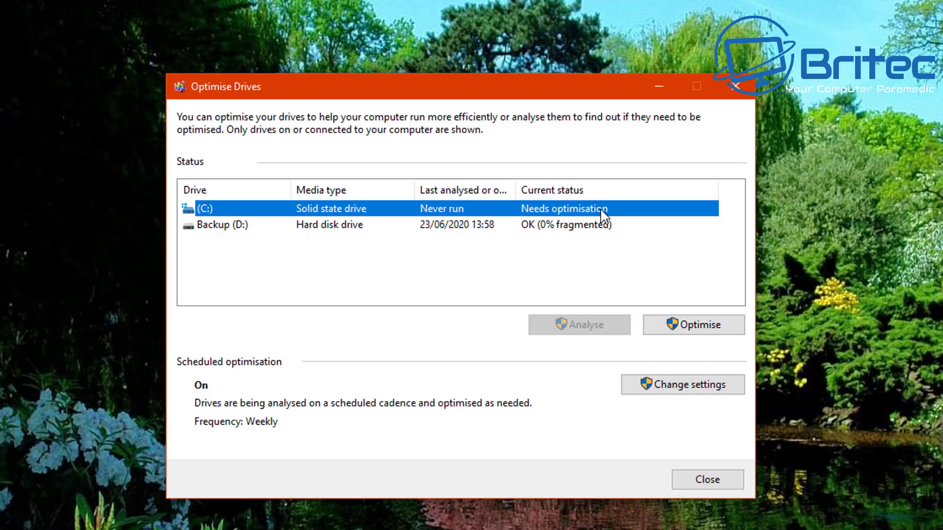
click(693, 332)
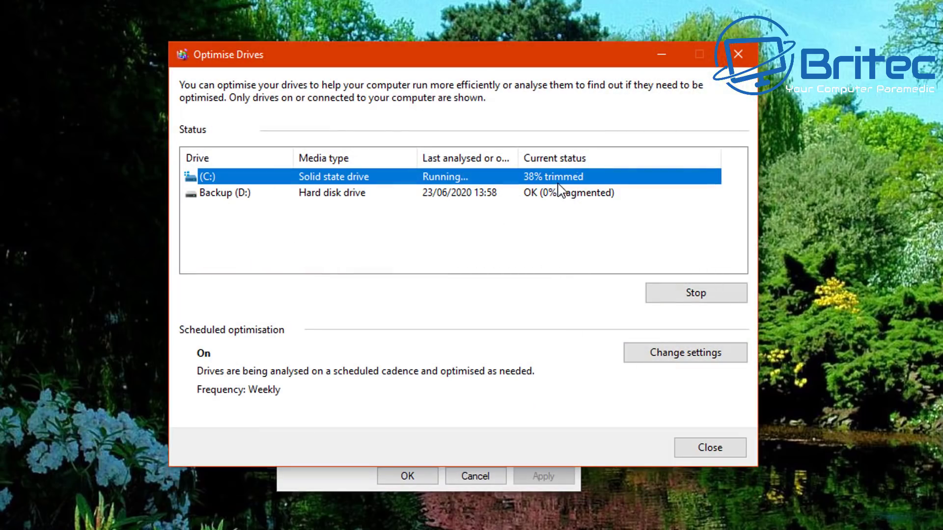
drag(559, 62, 531, 85)
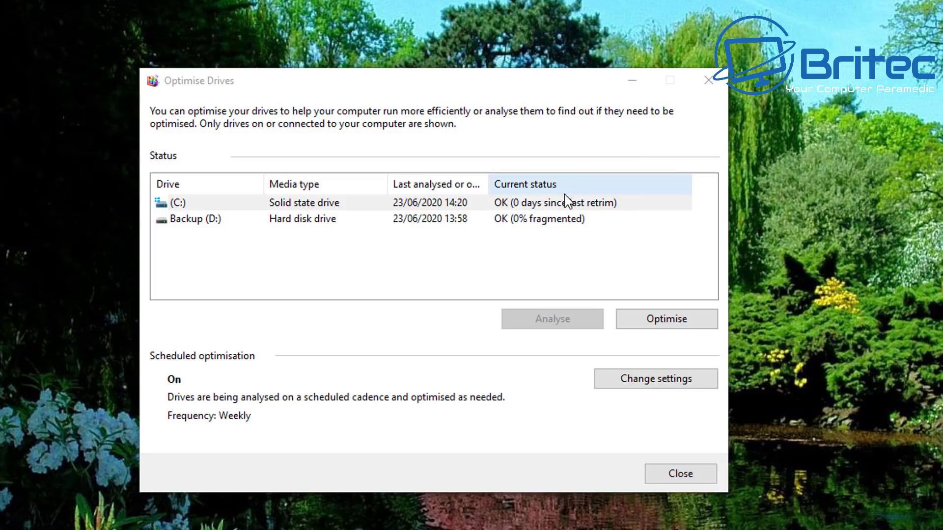
click(535, 202)
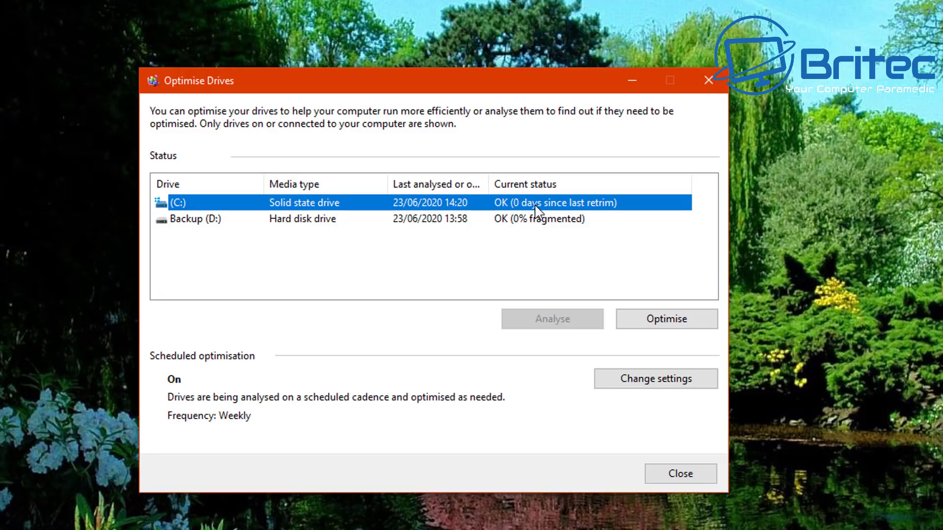
- Close Optimise Drives and launch Event Viewer by searching 'event'
click(708, 82)
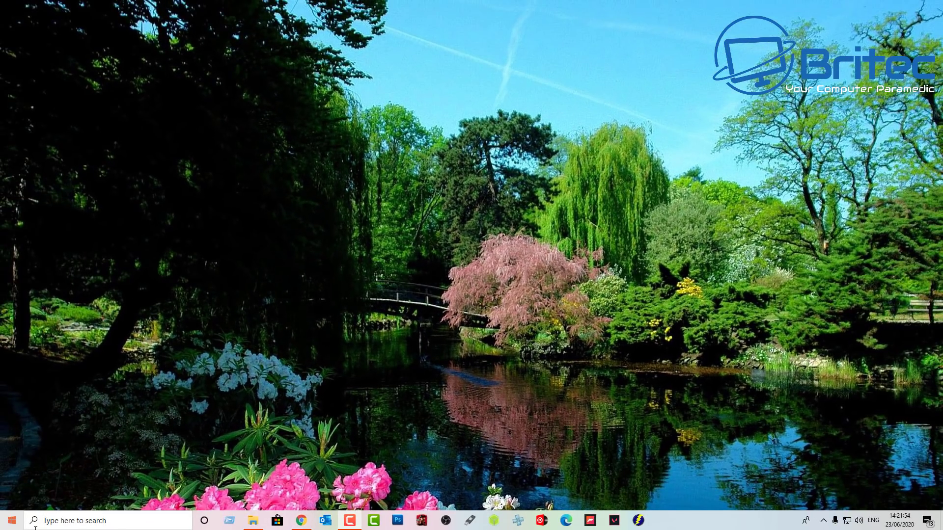
click(79, 521)
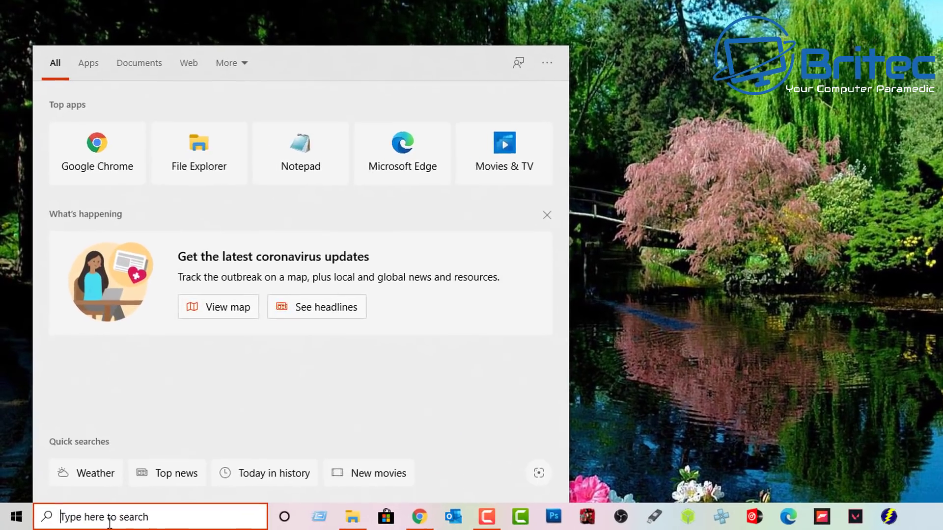
text(even)
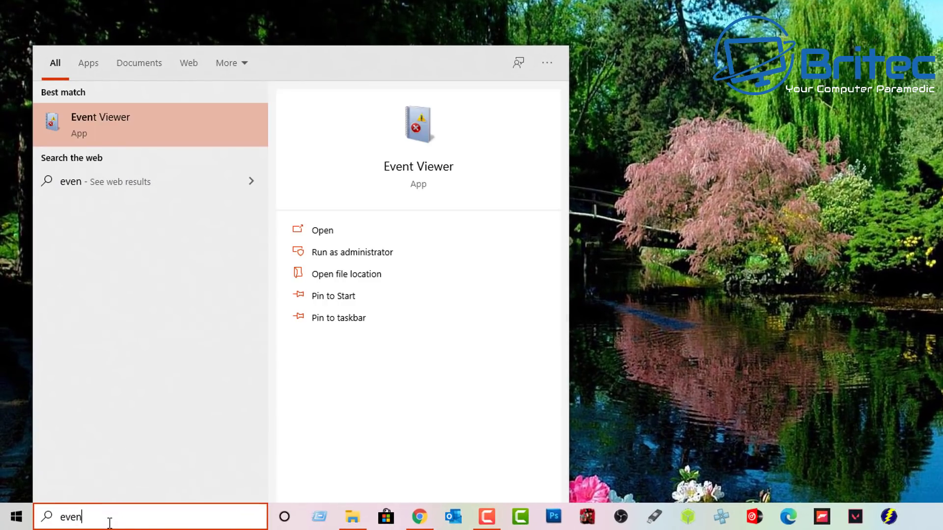
text(t)
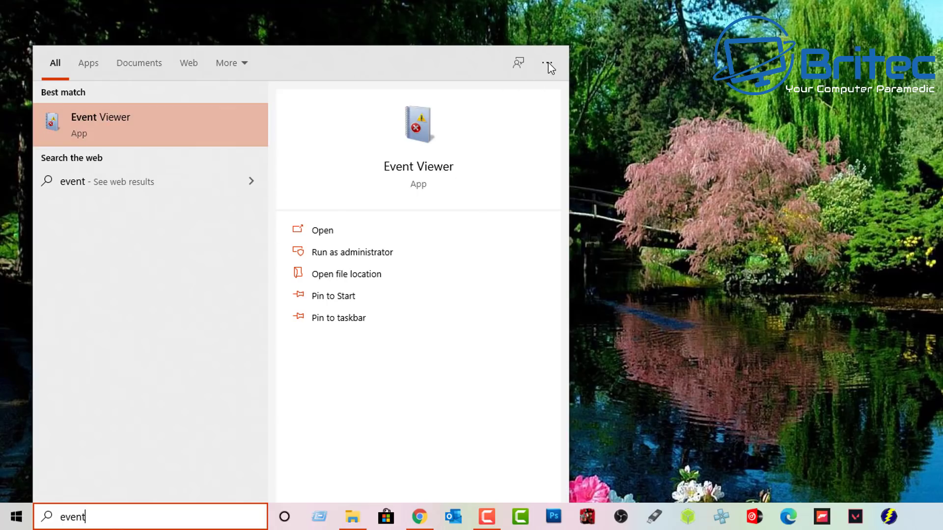
click(160, 135)
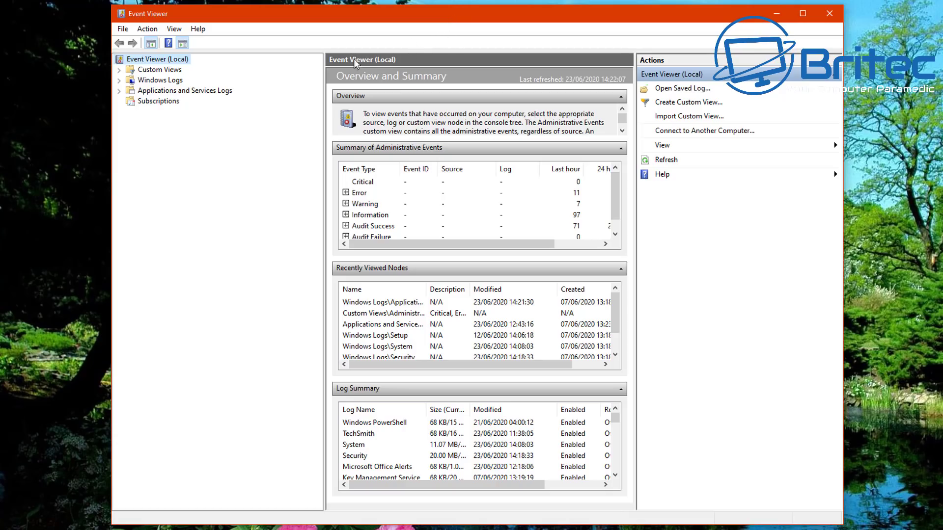
- Expand Windows Logs and open Filter Current Log for the Application log
click(178, 81)
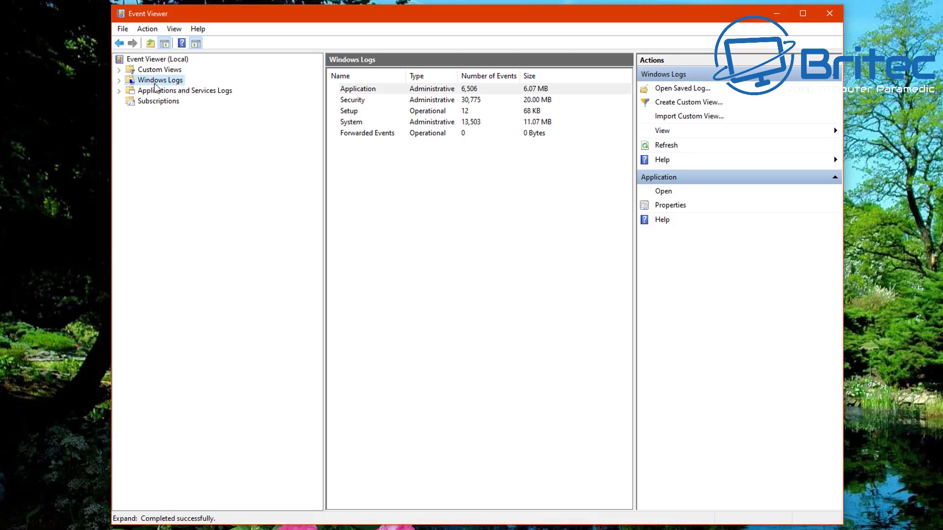
click(119, 81)
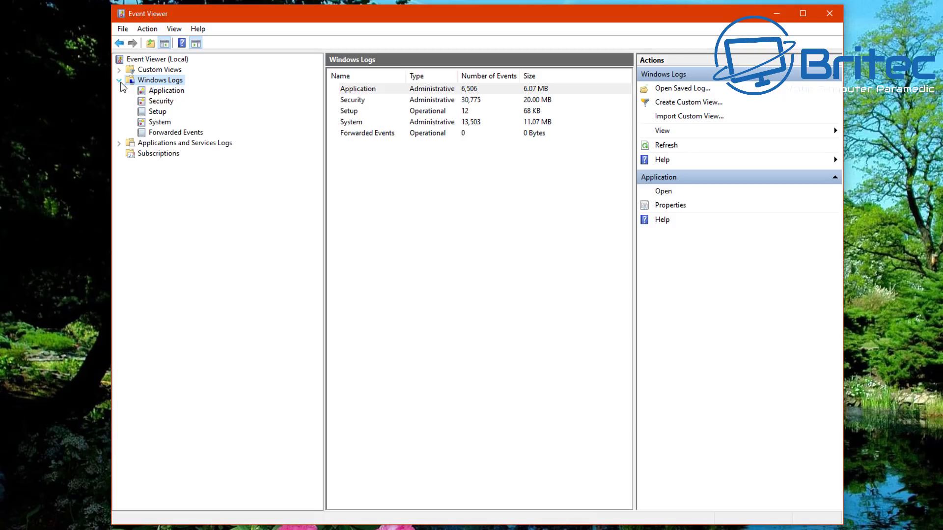
click(167, 91)
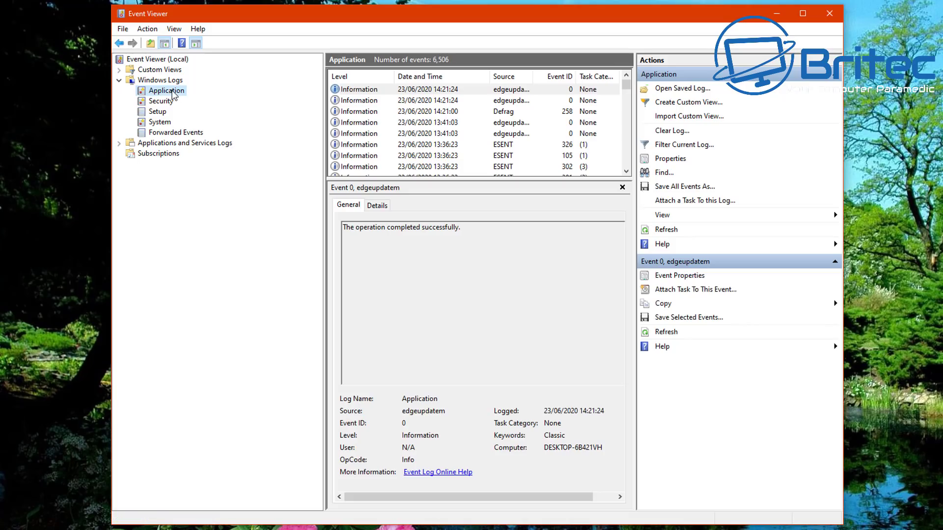
right_click(173, 94)
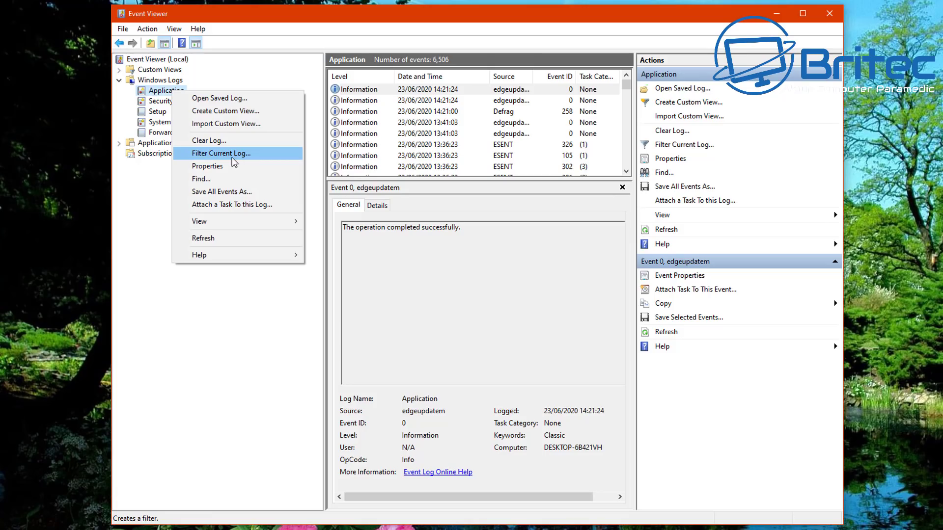
click(244, 156)
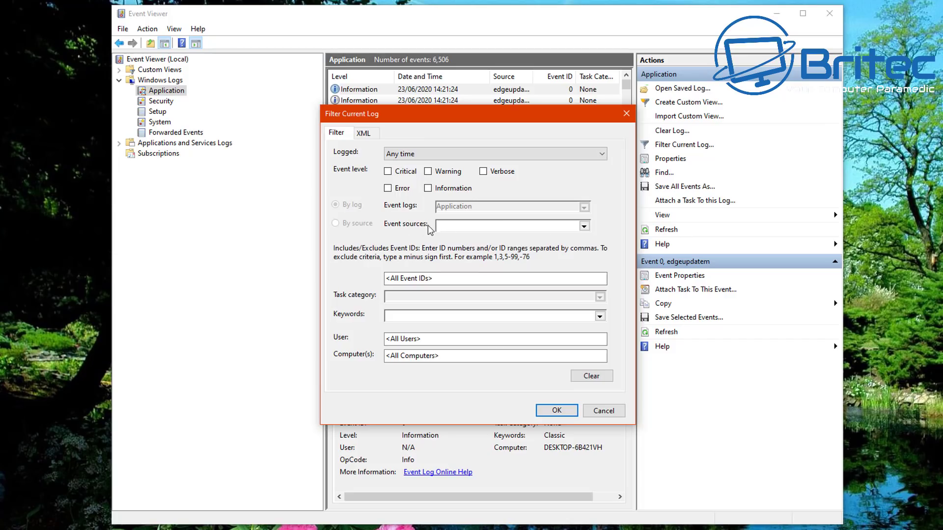
- Filter the Application log to the Defrag event source only
click(584, 226)
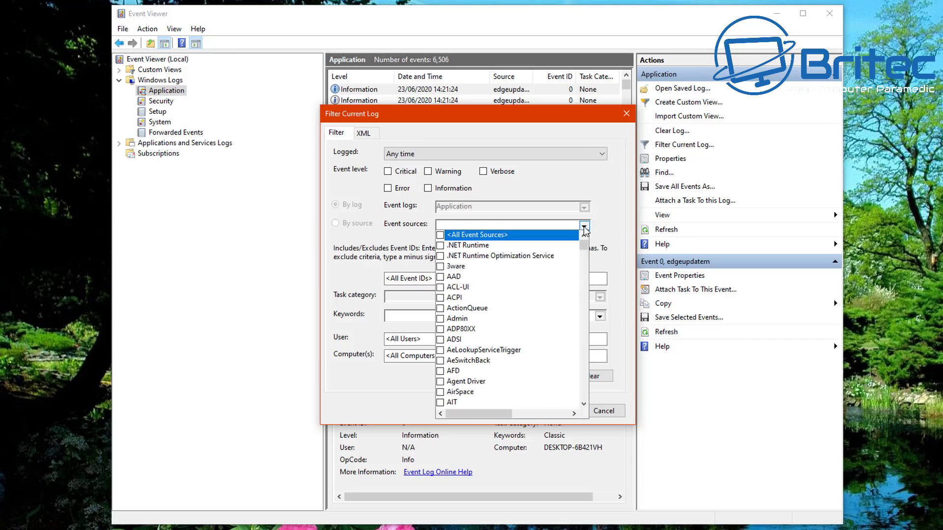
click(584, 404)
click(584, 403)
drag(584, 248, 586, 259)
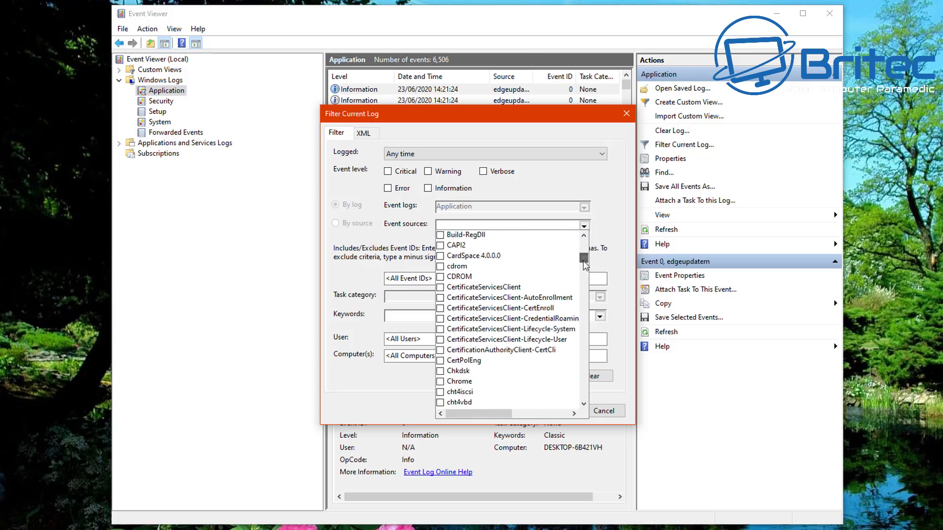
scroll(561, 332, down, 5)
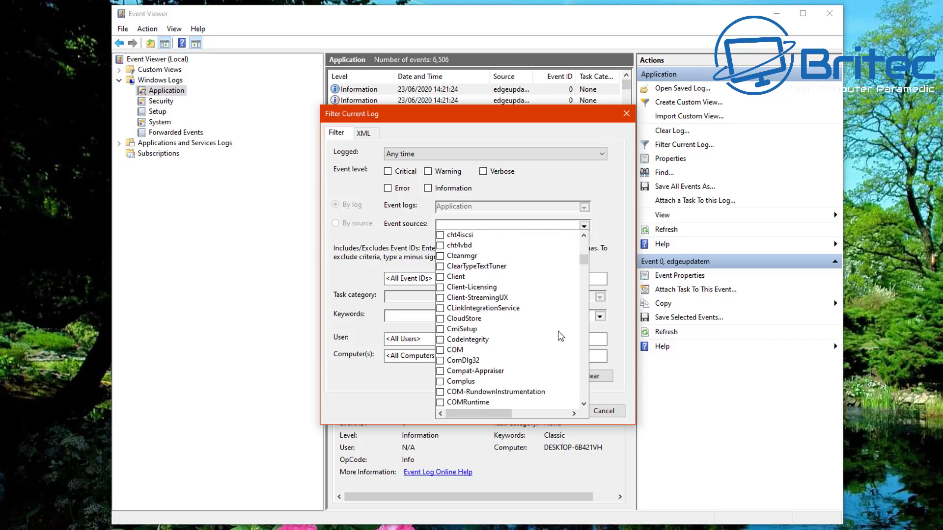
scroll(562, 337, down, 5)
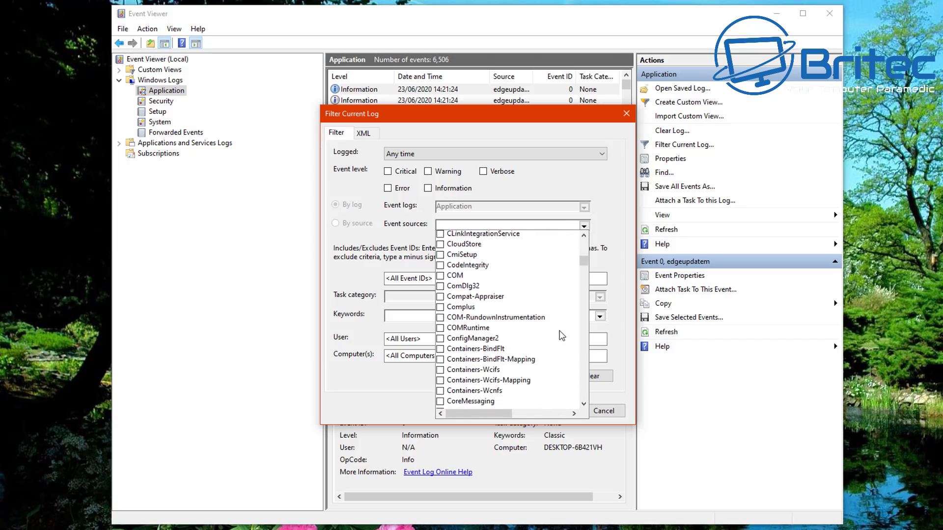
scroll(563, 336, down, 5)
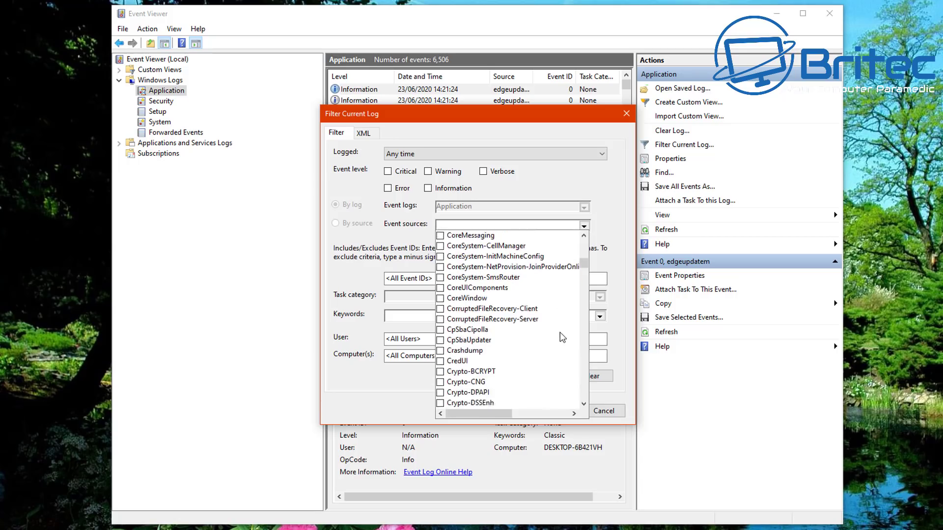
scroll(562, 337, down, 7)
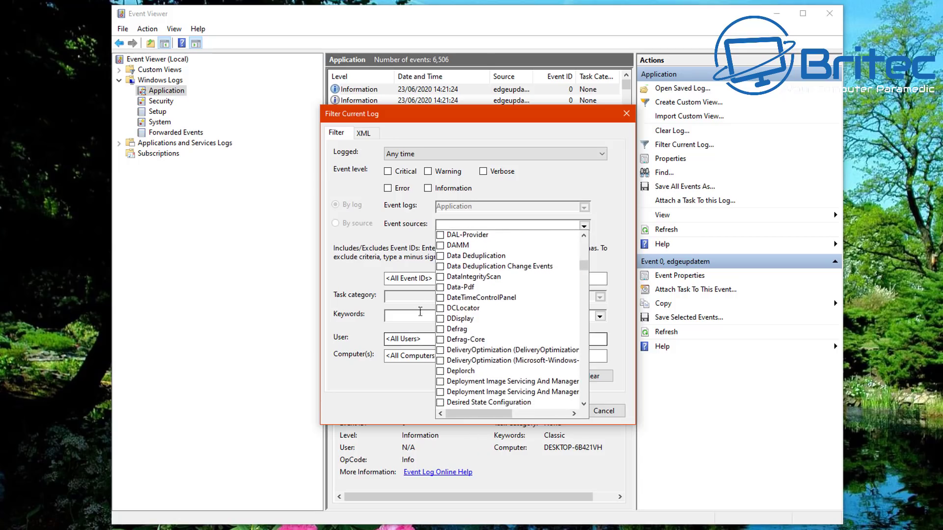
click(445, 331)
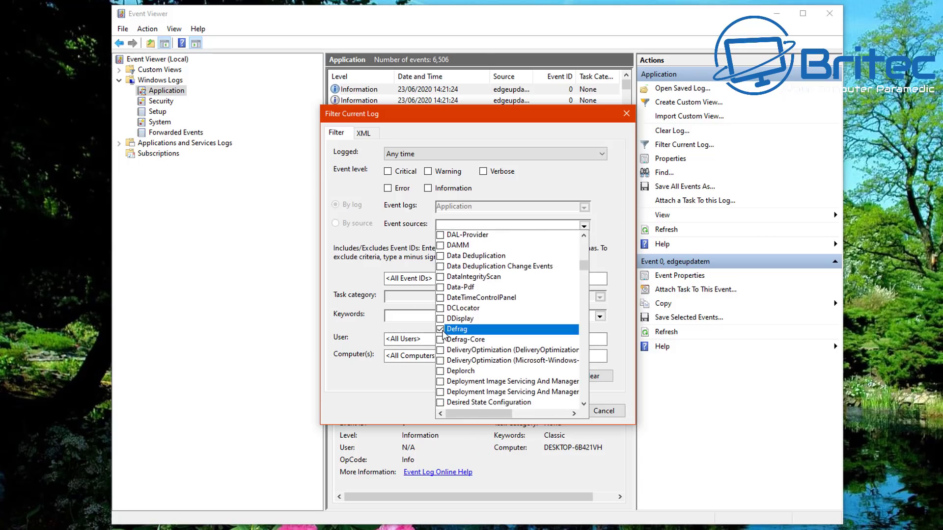
click(620, 247)
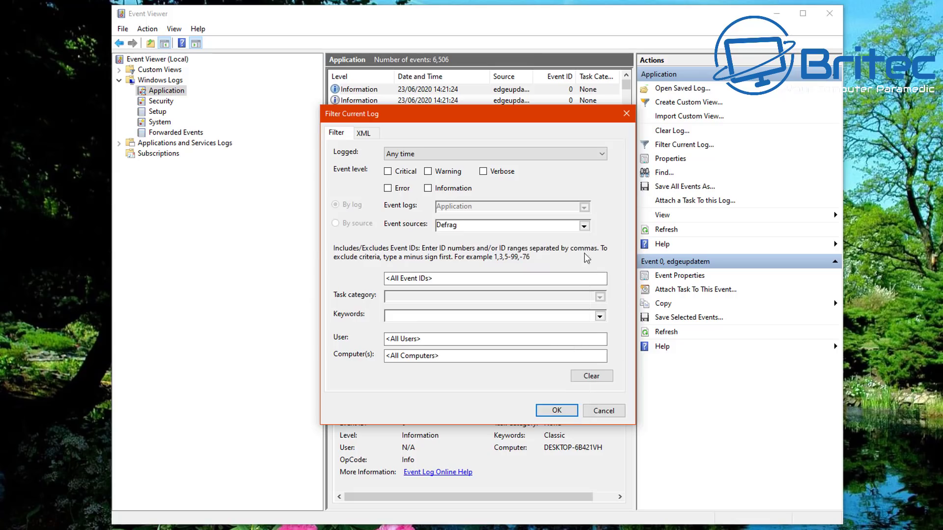
click(553, 413)
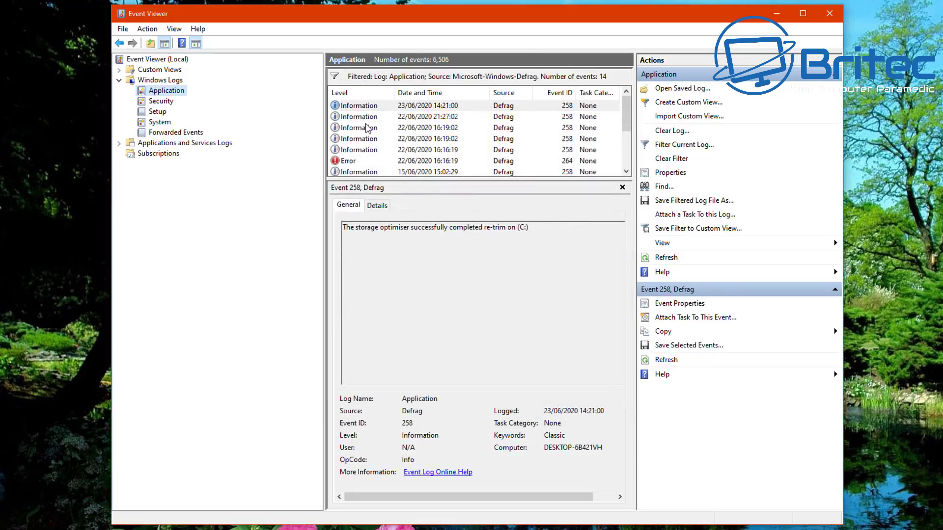
- Enlarge the event list and select the 23/06/2020 14:21:00 and 22/06/2020 21:27:02 Defrag events
drag(461, 179, 462, 279)
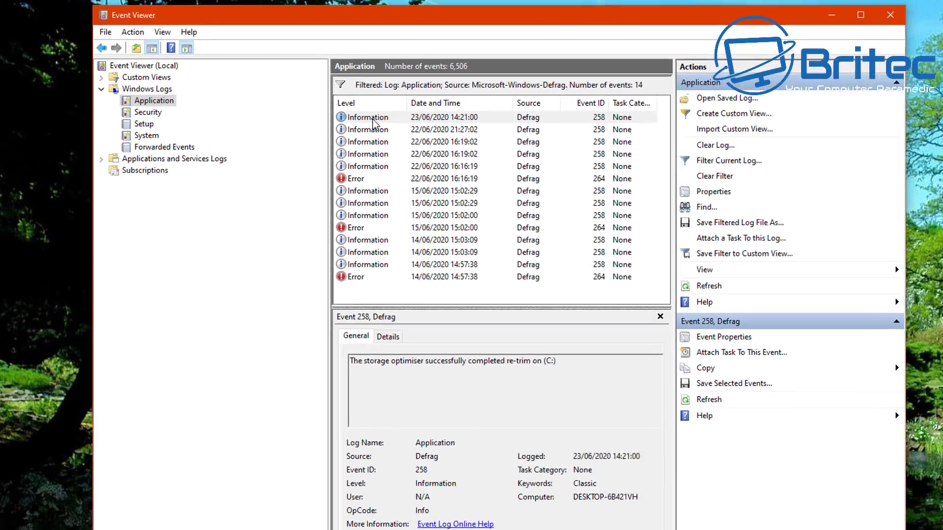
click(410, 106)
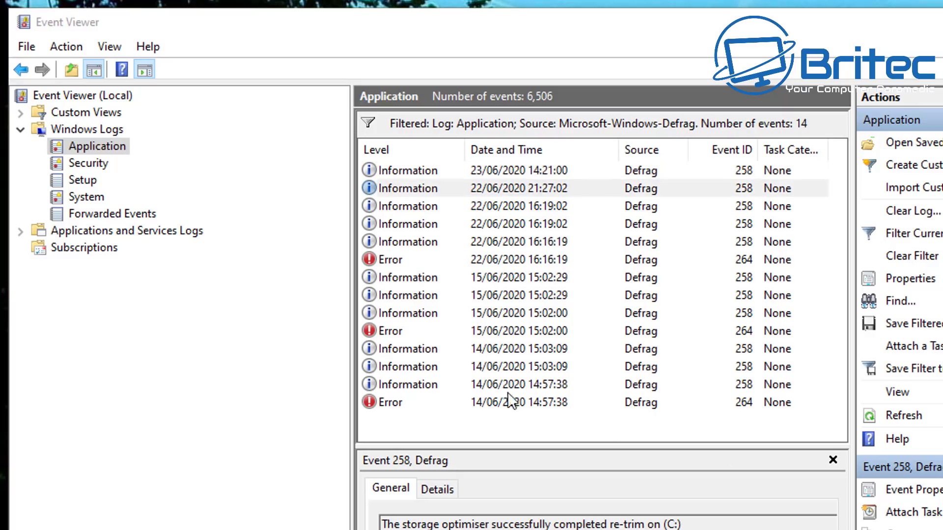
click(442, 188)
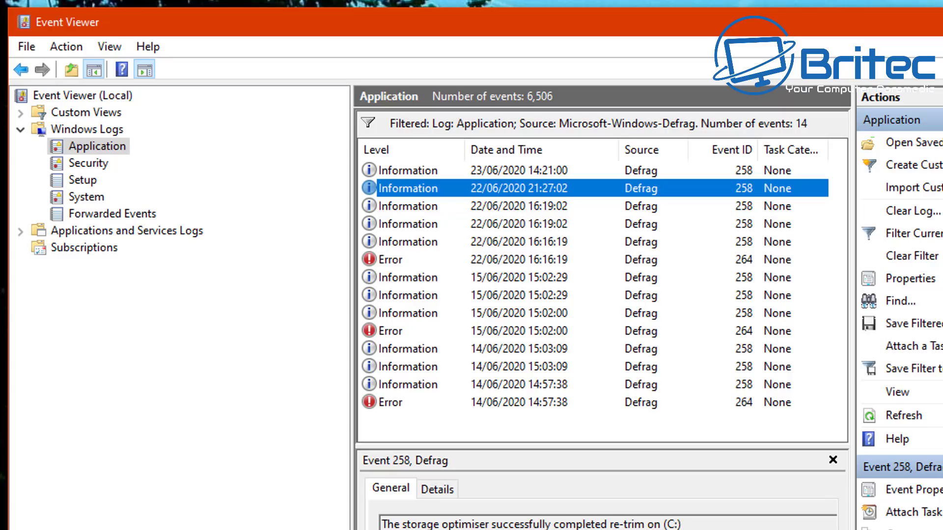
- Inspect the 21:27:02 re-trim event's Details tab, then close it and put Event Viewer away
double_click(400, 188)
drag(268, 192, 597, 228)
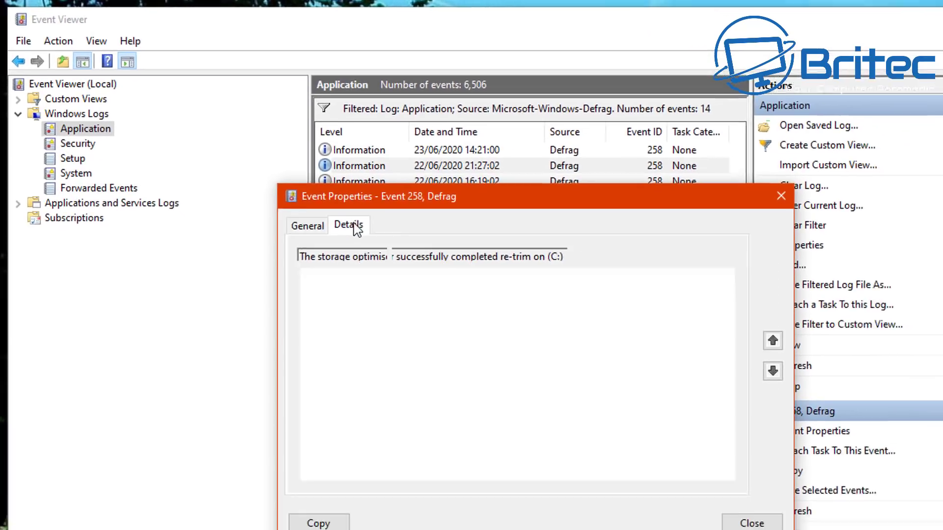
click(396, 257)
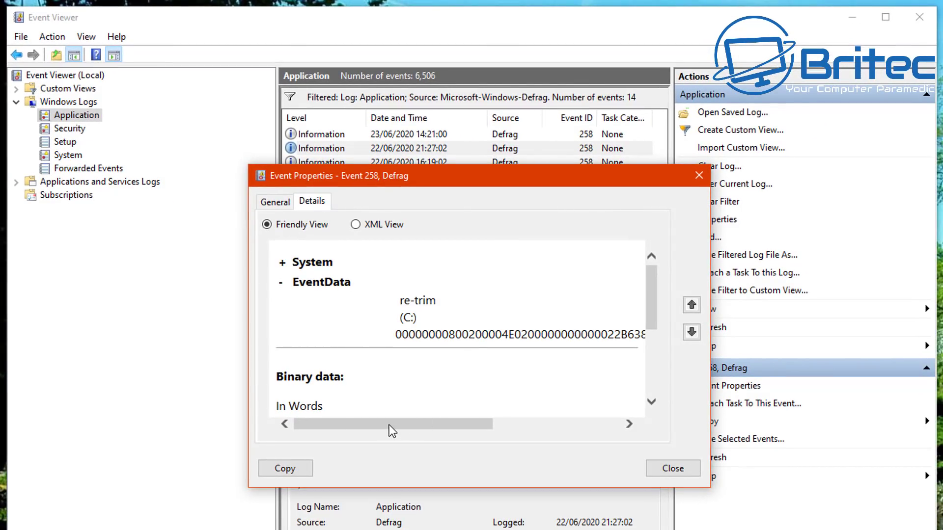
drag(377, 424, 530, 358)
click(699, 175)
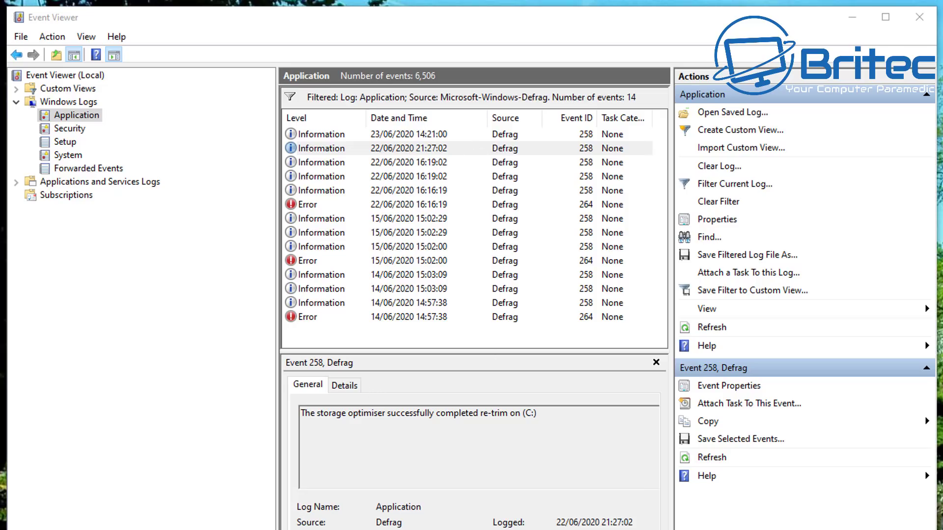
click(930, 19)
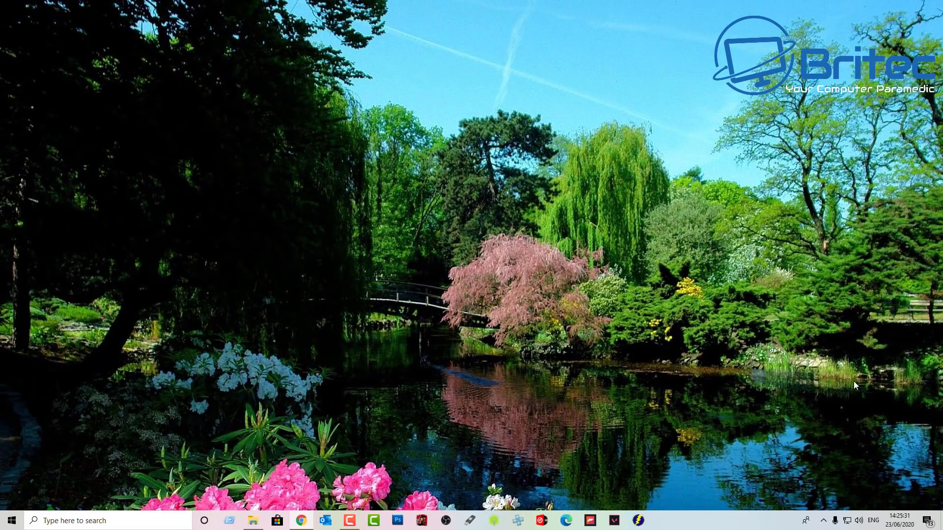
click(9, 523)
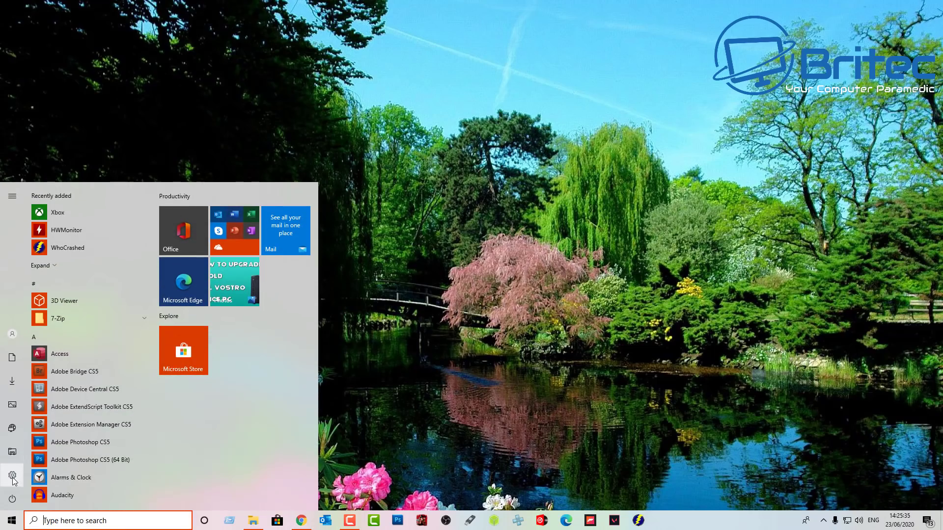
click(13, 476)
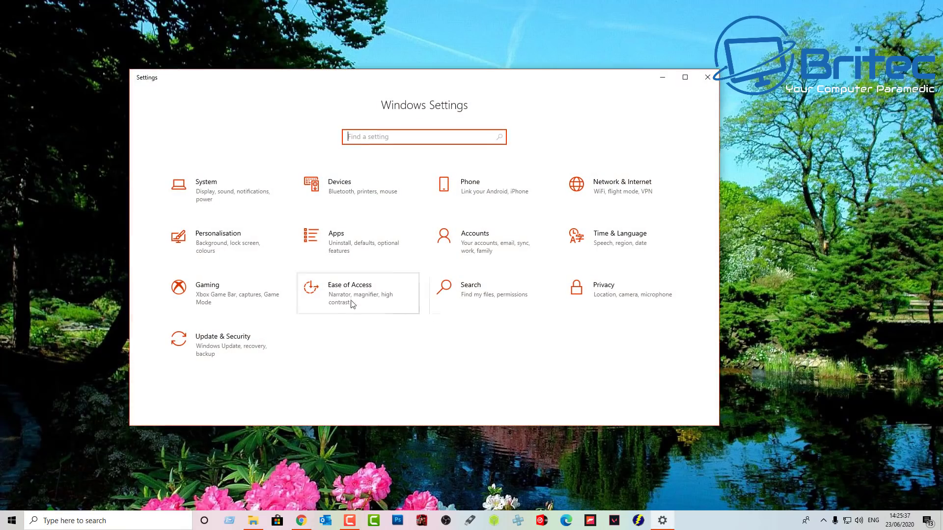
click(199, 351)
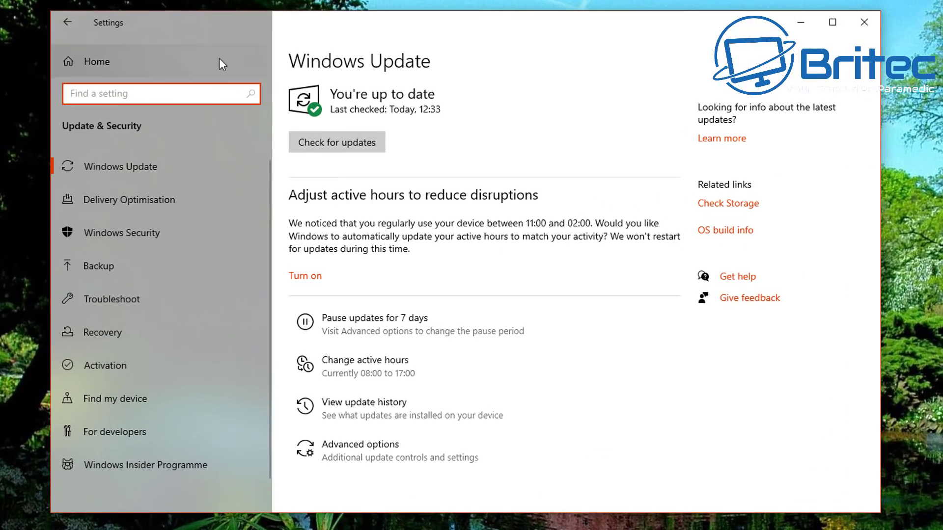
click(98, 339)
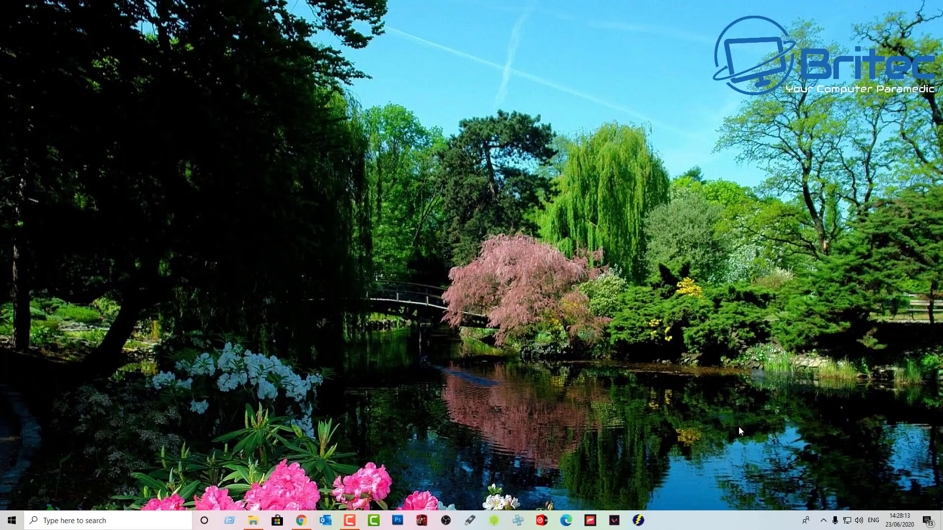
- Search 'defrag' and launch Defragment and Optimise Drives
click(81, 522)
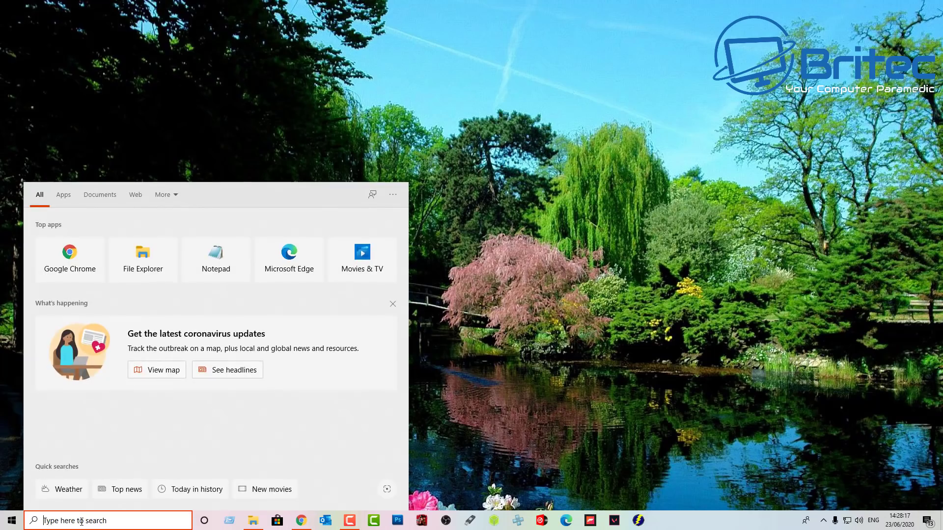
text(defra)
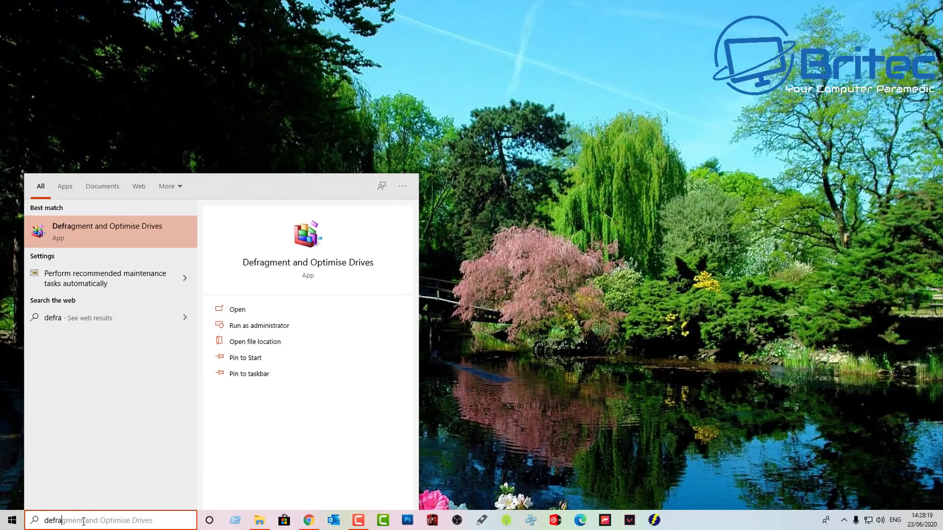
text(g)
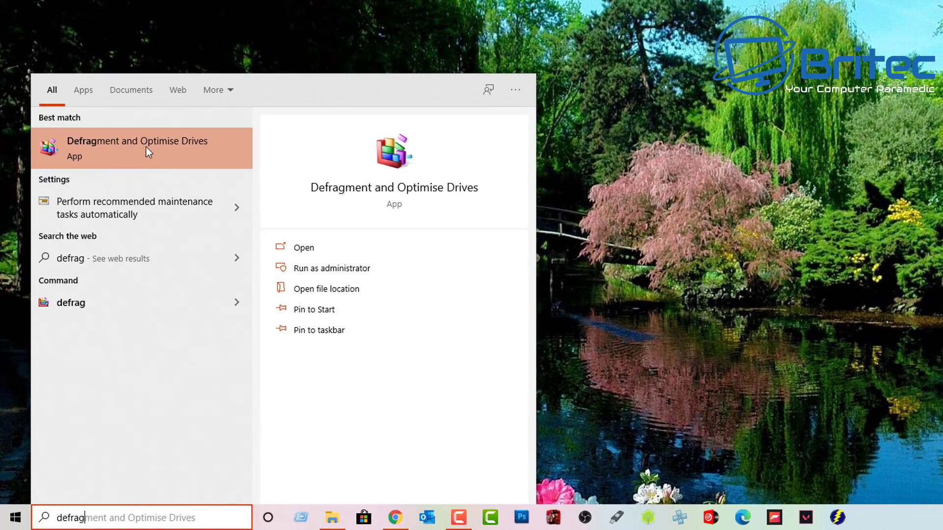
click(152, 147)
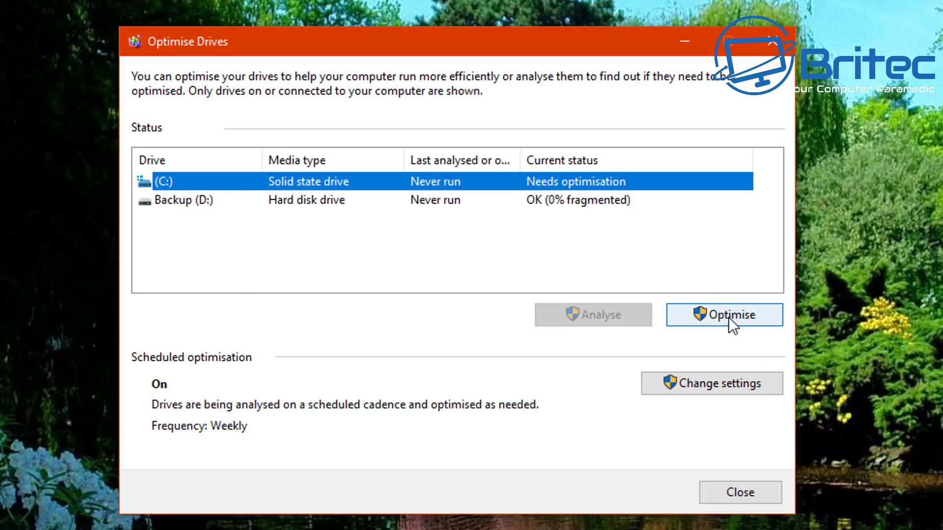
- Untick Run on a schedule, then retrim the C: solid state drive
click(708, 391)
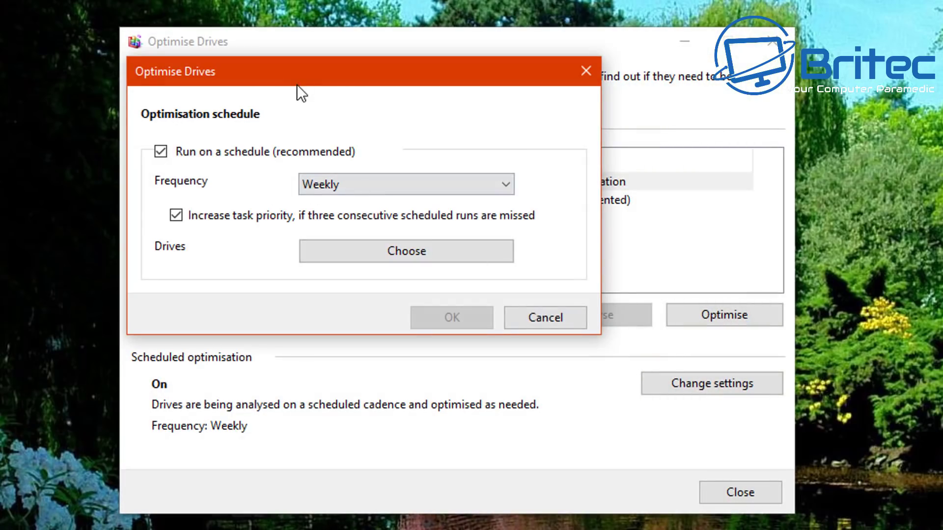
drag(297, 85, 426, 157)
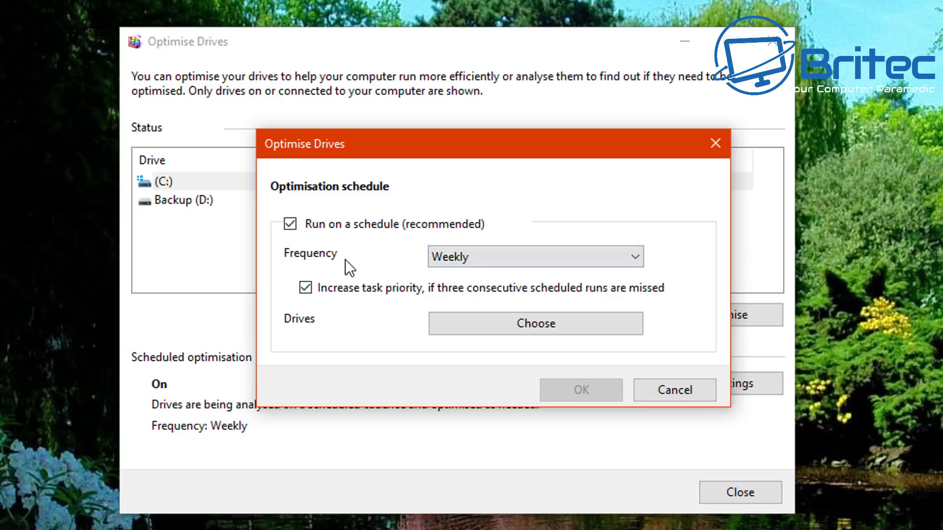
click(293, 224)
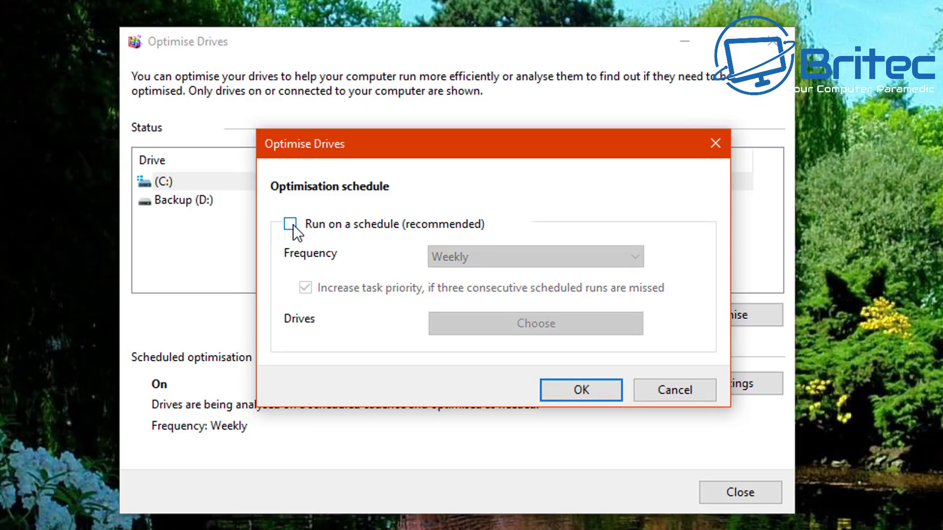
click(582, 391)
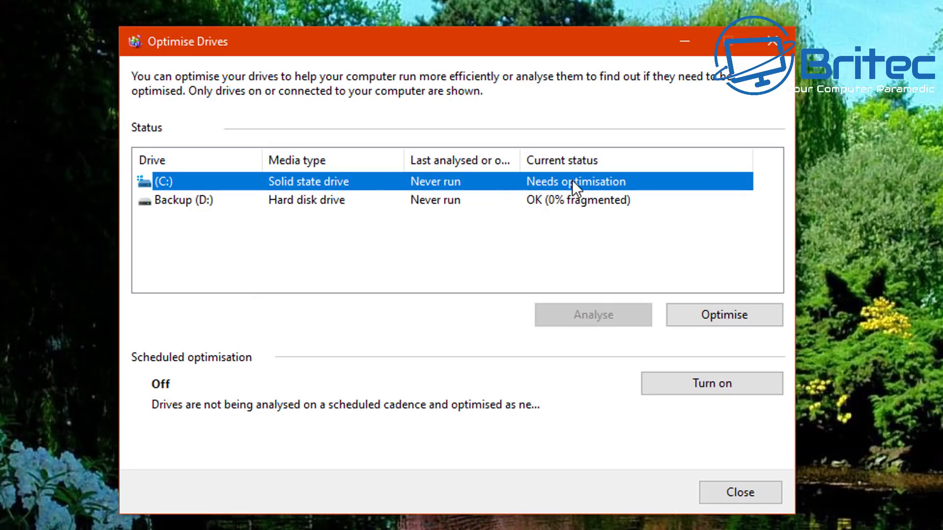
click(716, 316)
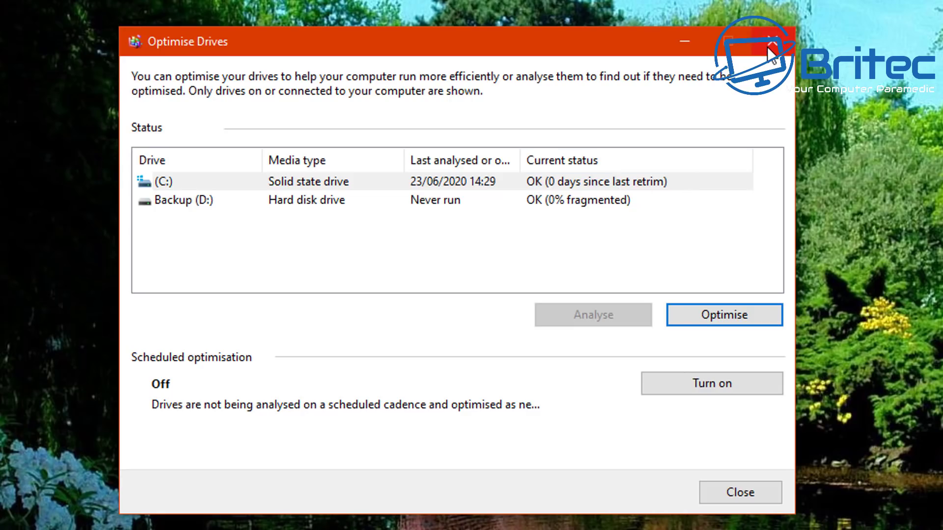
- Turn weekly optimisation back on with (C:) unticked so only Backup (D:) is scheduled
click(651, 386)
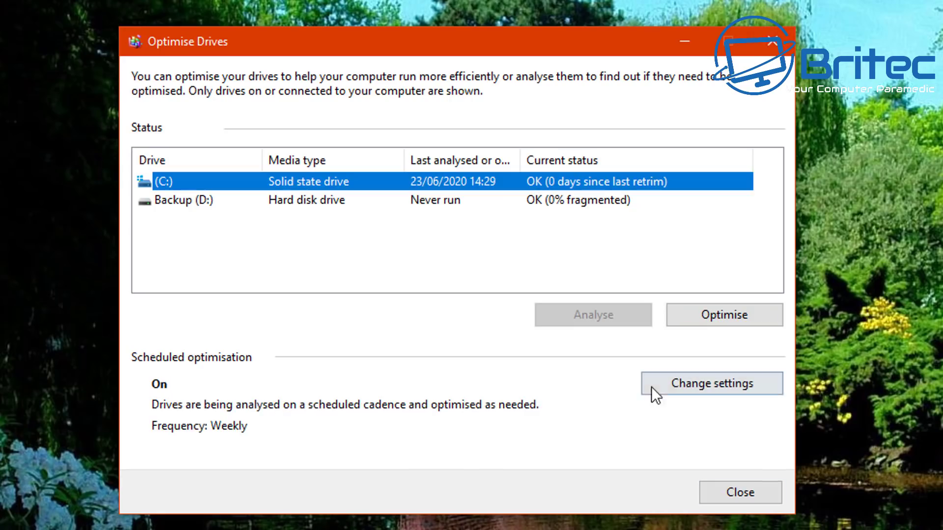
click(688, 387)
drag(411, 63, 493, 109)
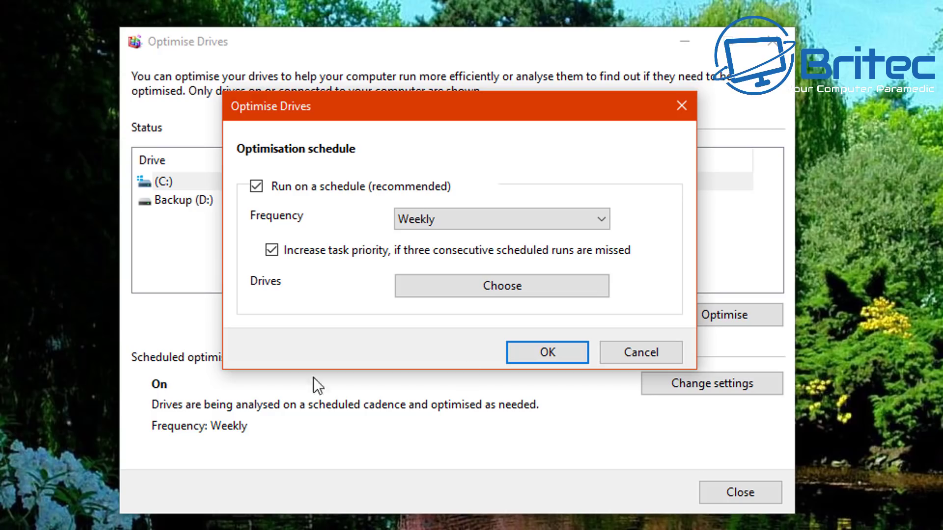
click(567, 288)
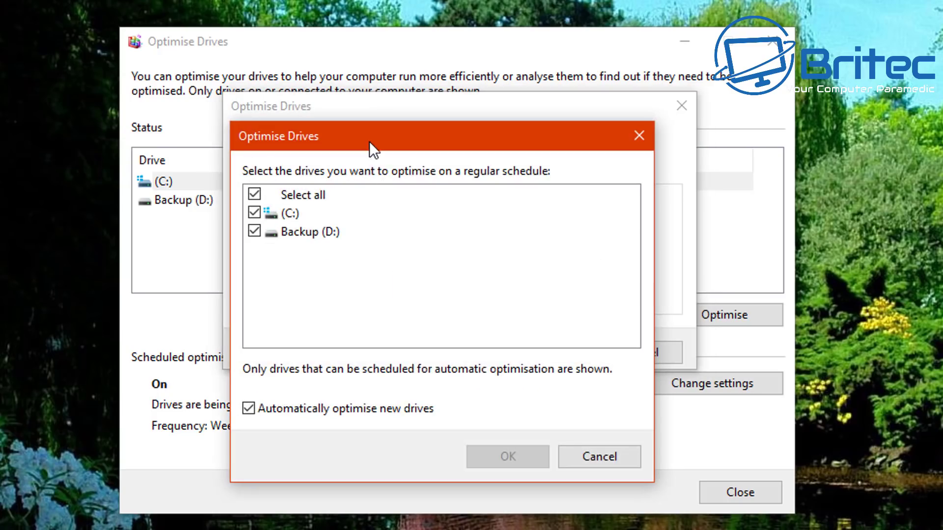
drag(369, 141, 369, 89)
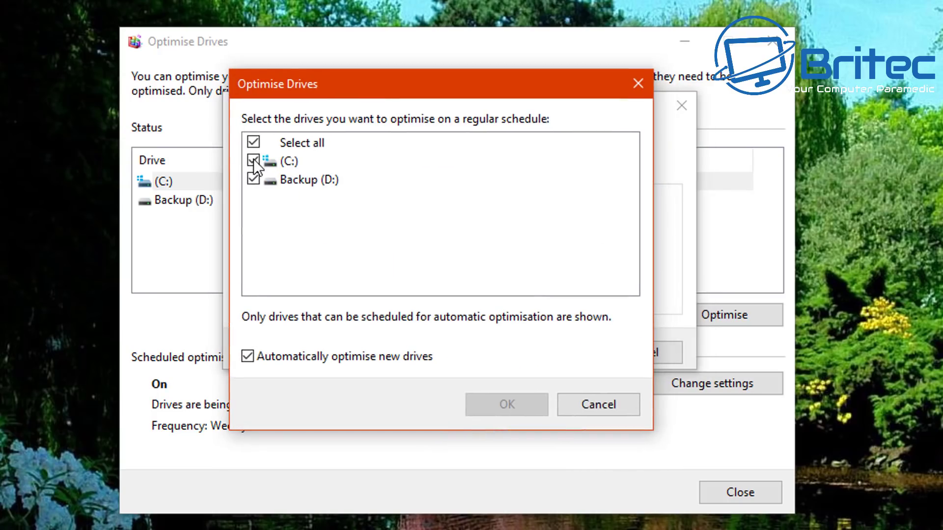
click(253, 159)
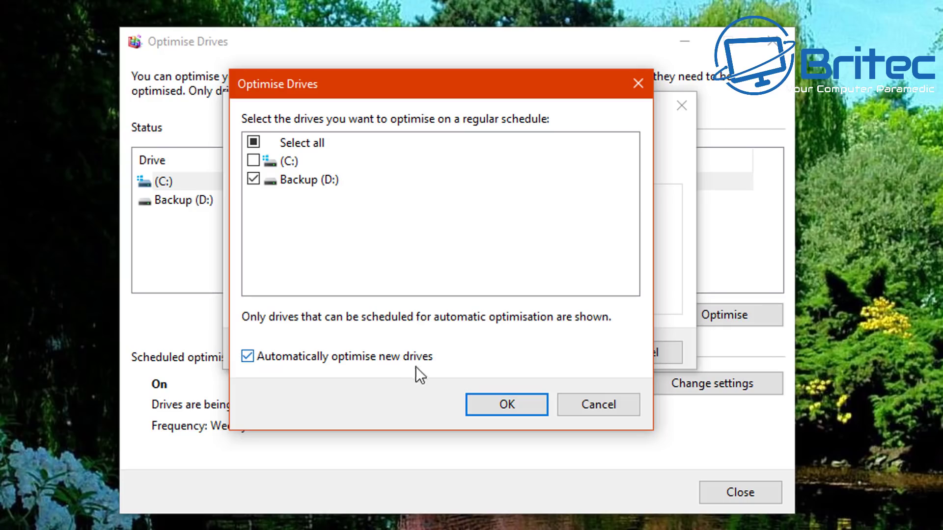
click(502, 415)
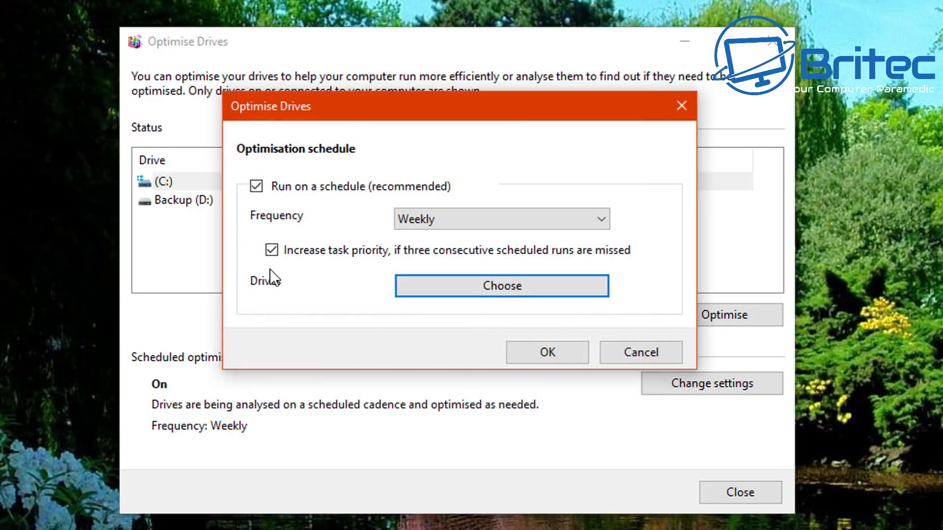
click(526, 350)
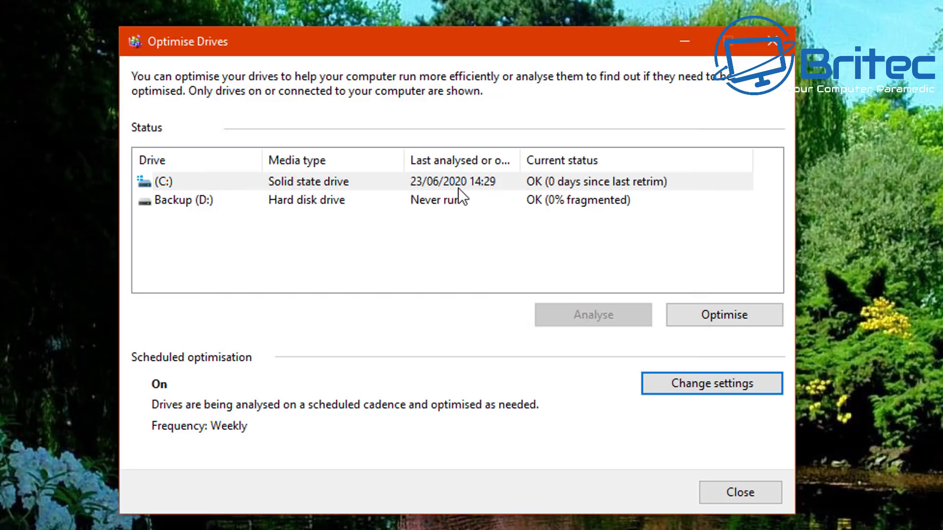
- Turn off scheduled optimisation by unticking Run on a schedule
click(725, 384)
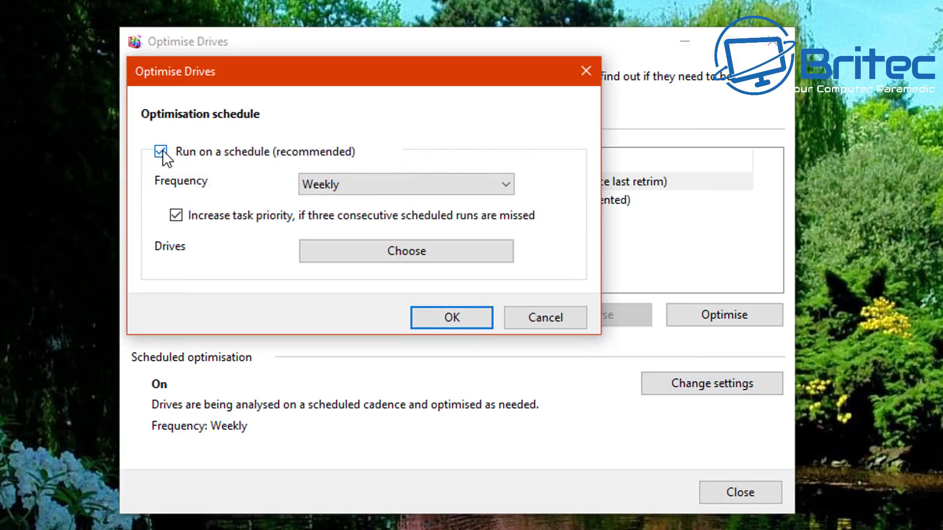
click(162, 150)
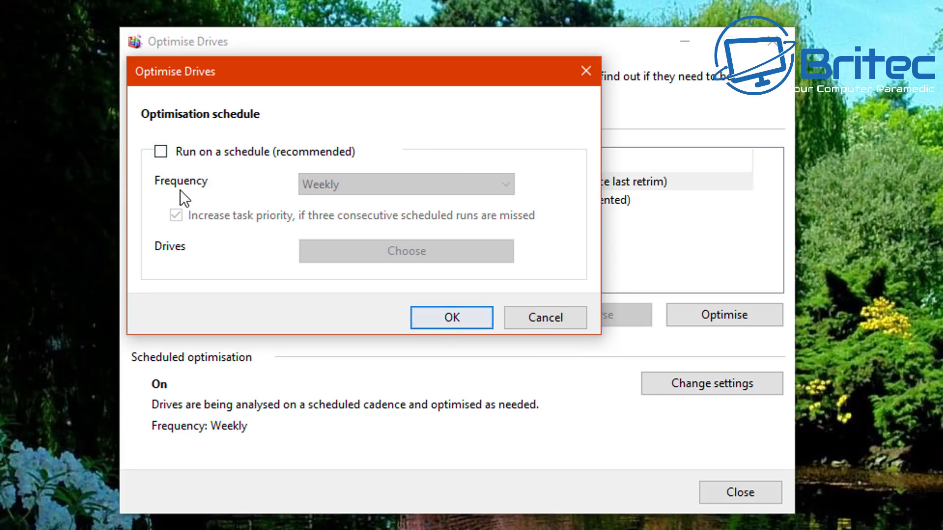
click(447, 324)
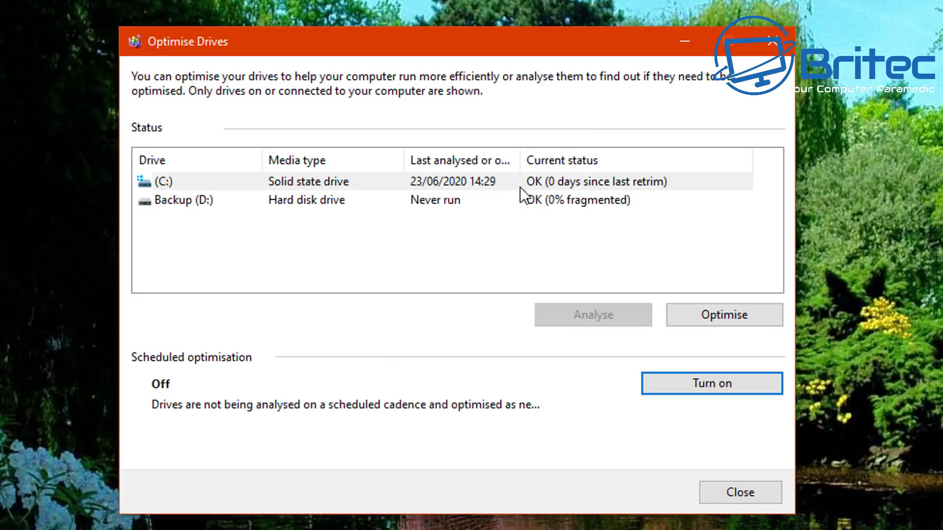
- Re-enable the weekly optimisation schedule, leaving the drive selection unchanged with C: excluded
click(687, 390)
click(162, 150)
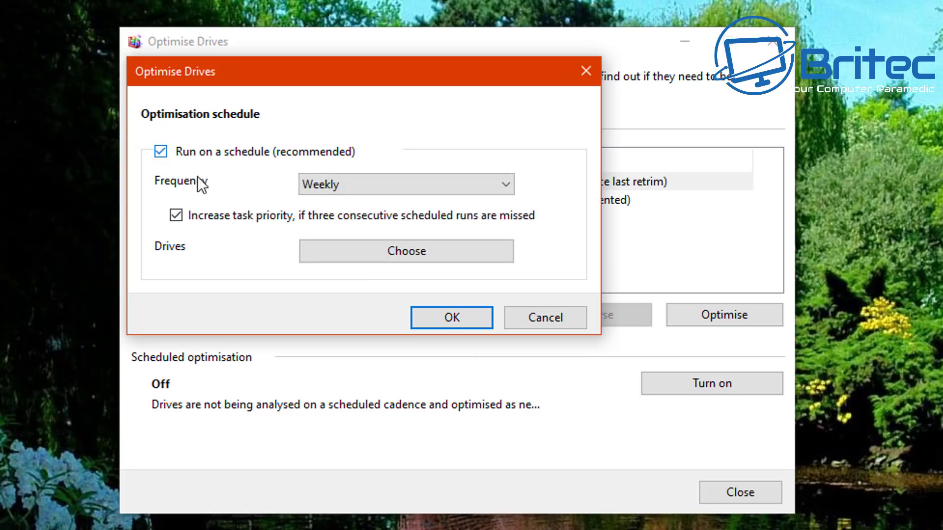
click(419, 253)
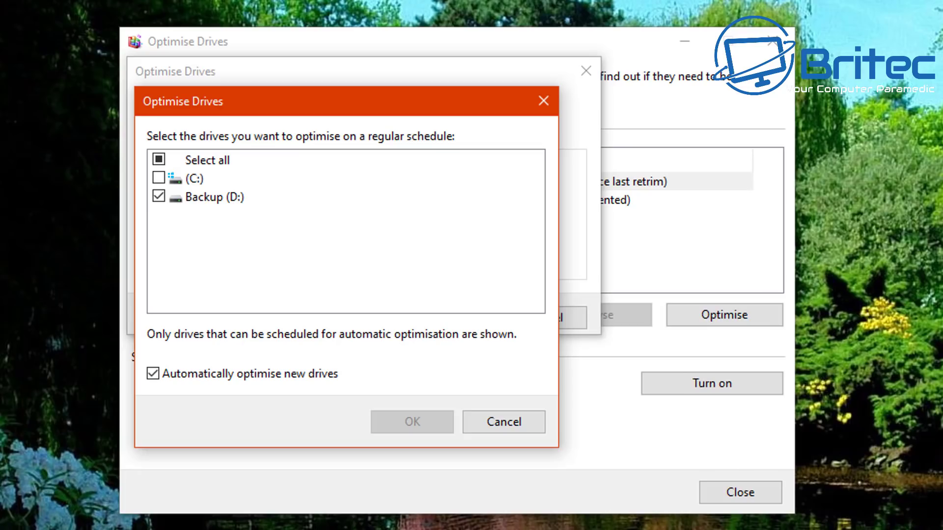
click(506, 425)
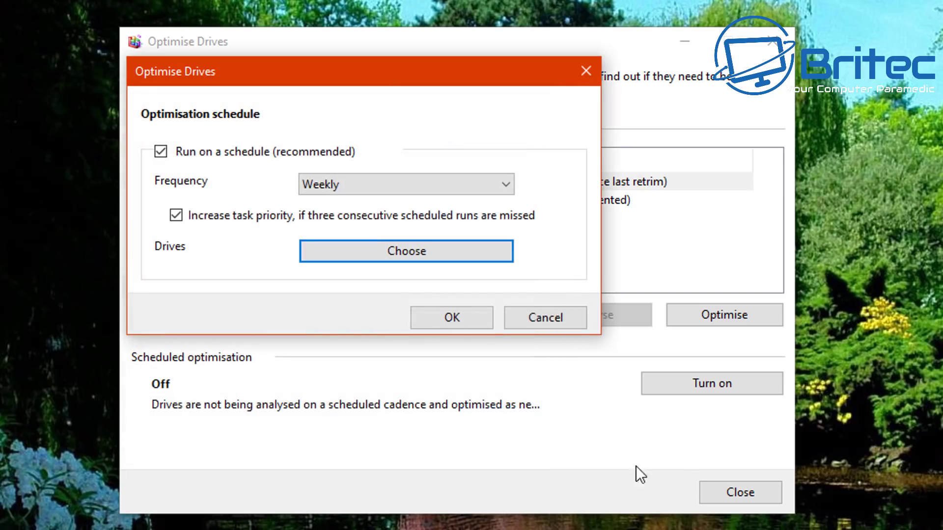
click(458, 318)
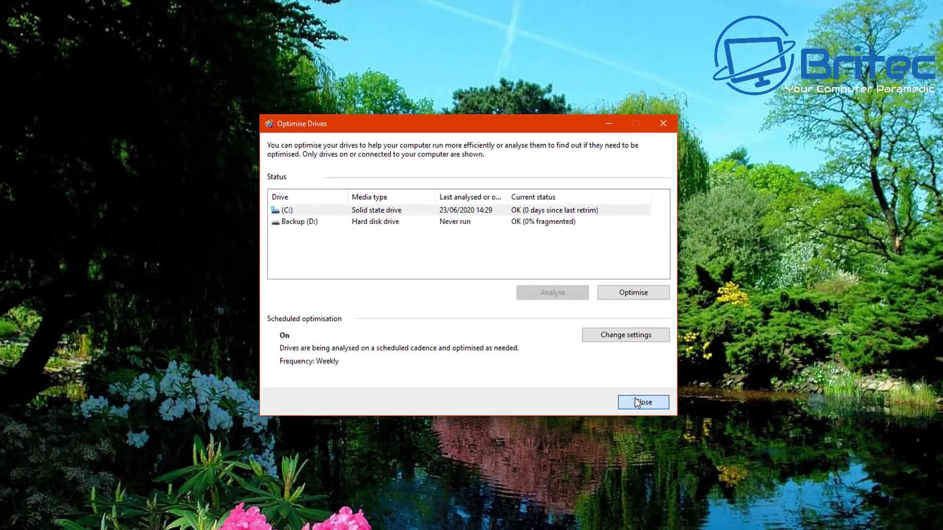
- Close the Optimise Drives window
click(732, 492)
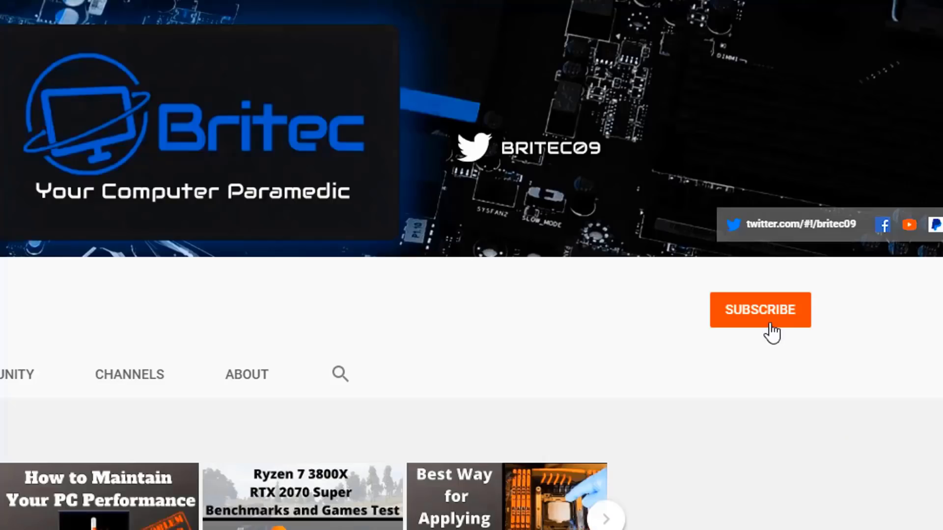
- Subscribe to the Britec YouTube channel with notifications set to All
click(770, 325)
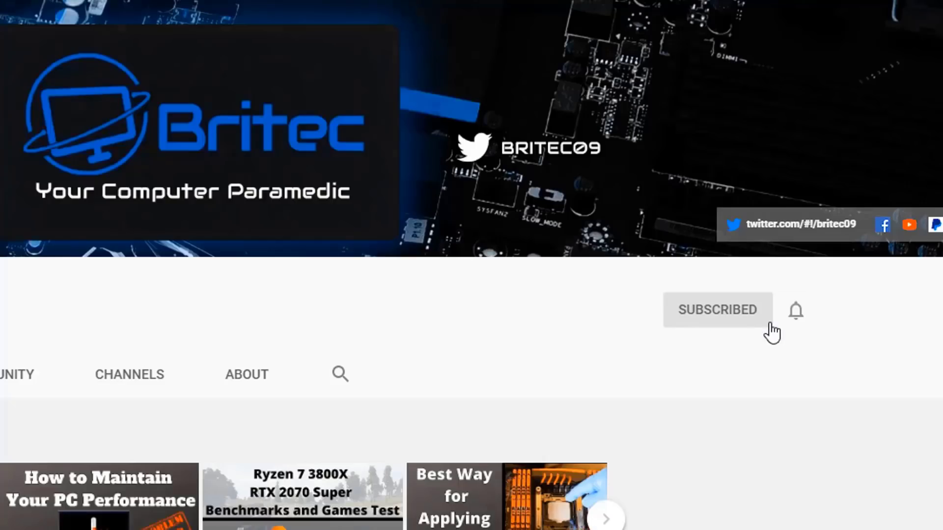
click(796, 312)
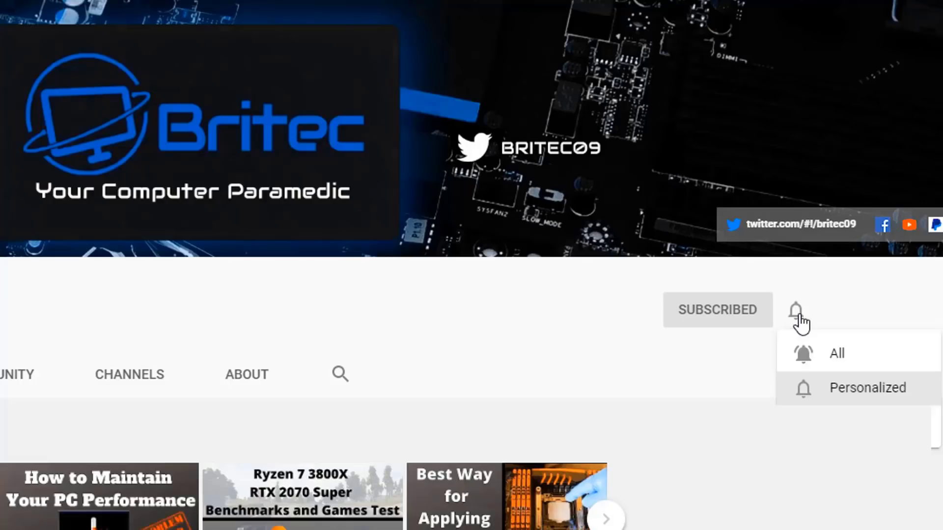
click(820, 358)
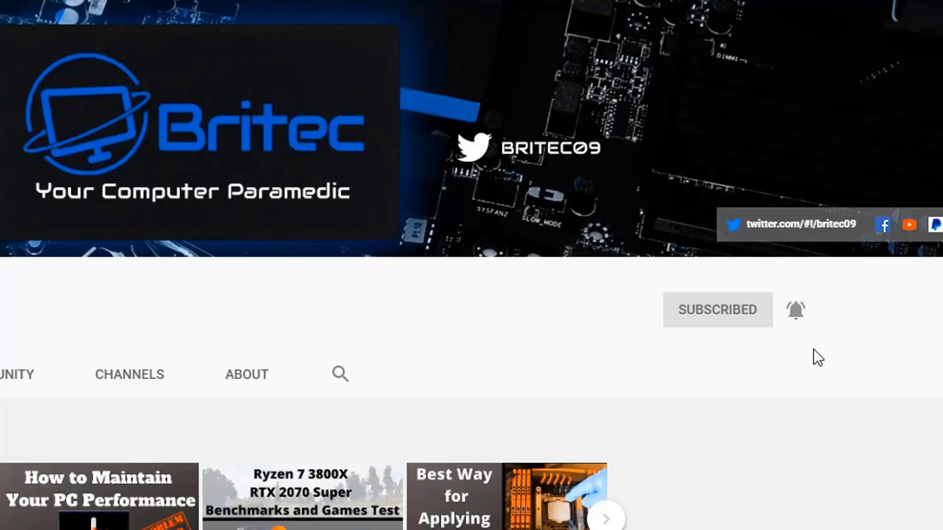